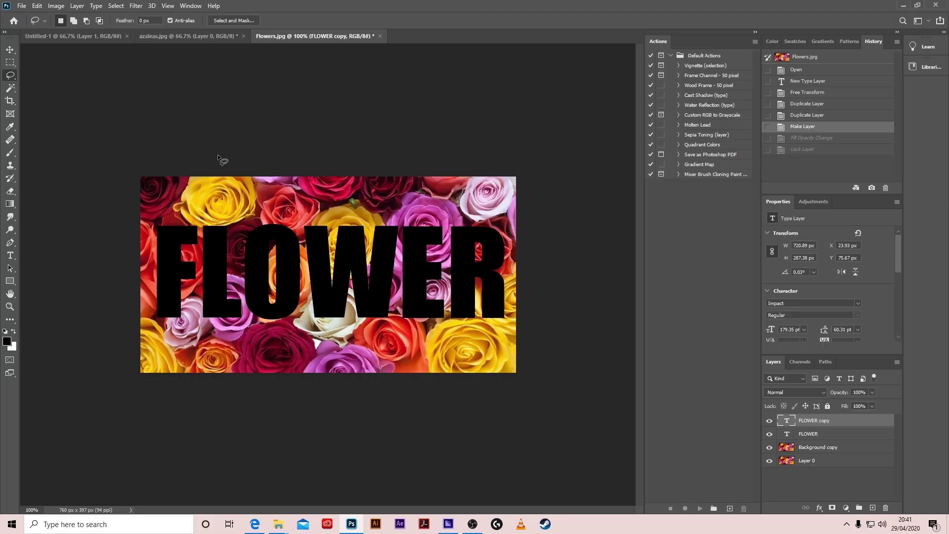
Step: With the Move tool, select and nudge the Background copy photo layer, then deselect
key(v)
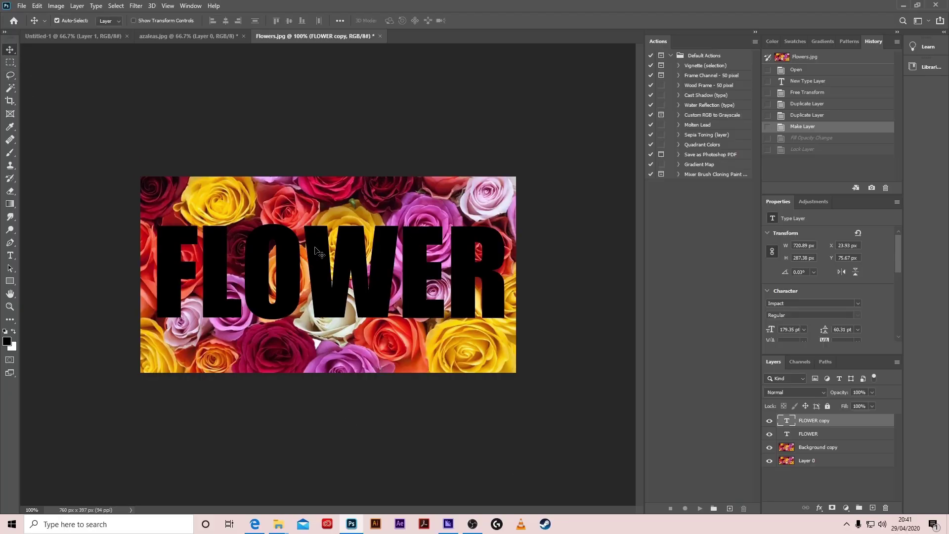
click(431, 351)
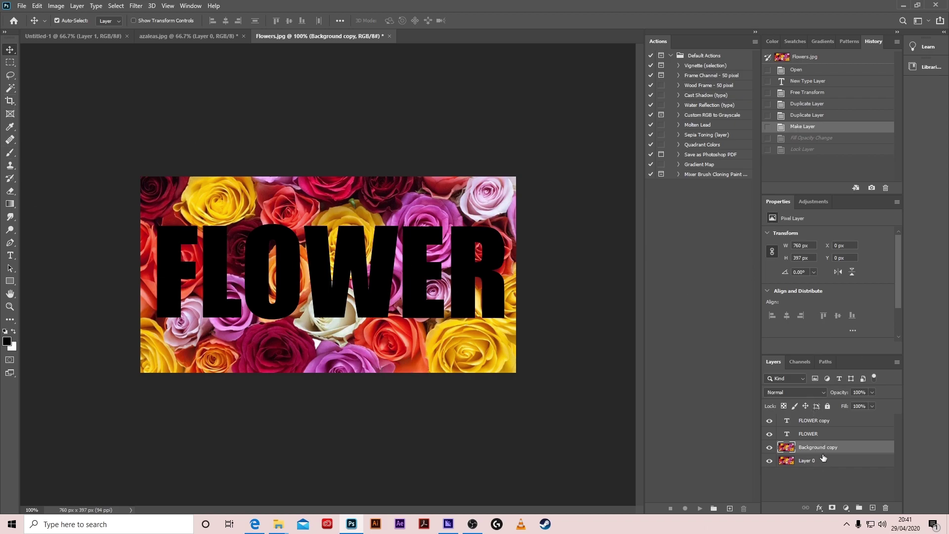
drag(831, 451, 815, 434)
click(562, 363)
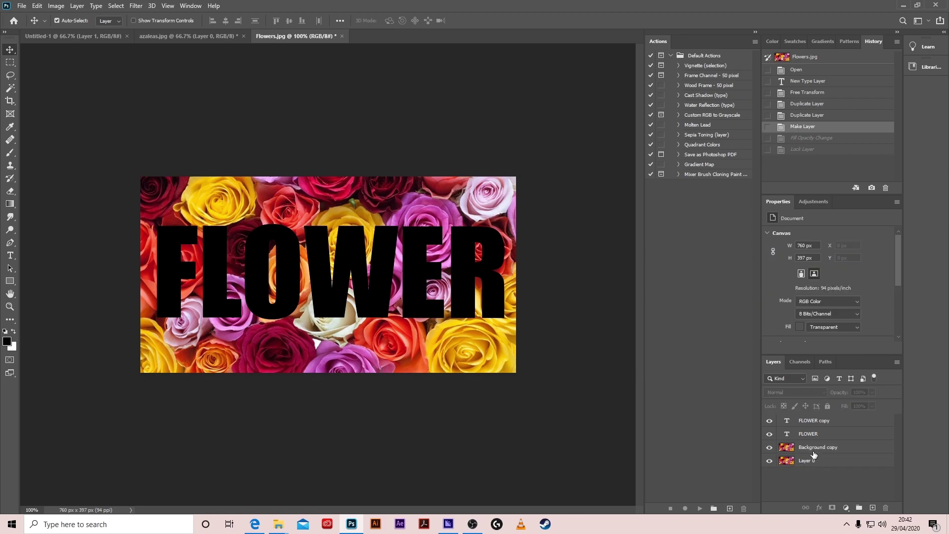
Step: Set the FLOWER copy text layer's fill to 0%
click(830, 421)
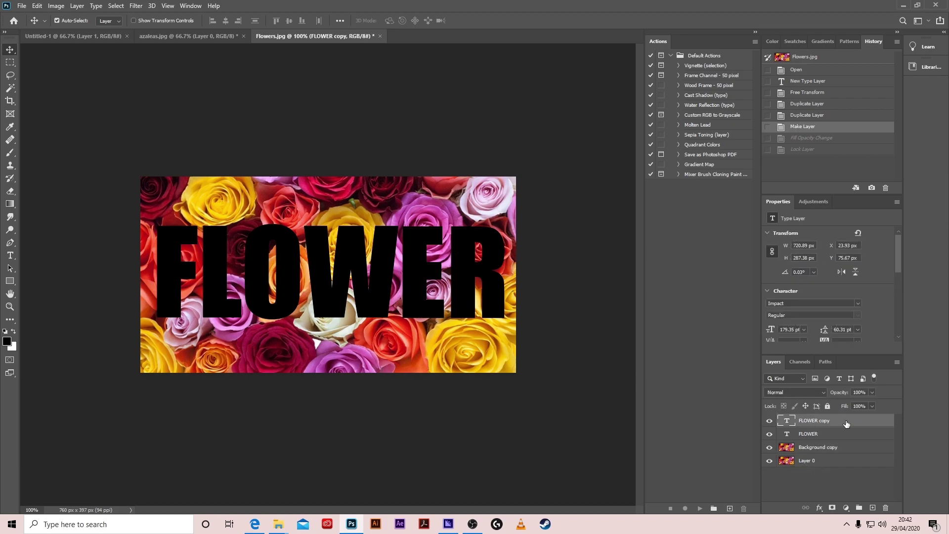
click(872, 405)
drag(873, 414, 819, 414)
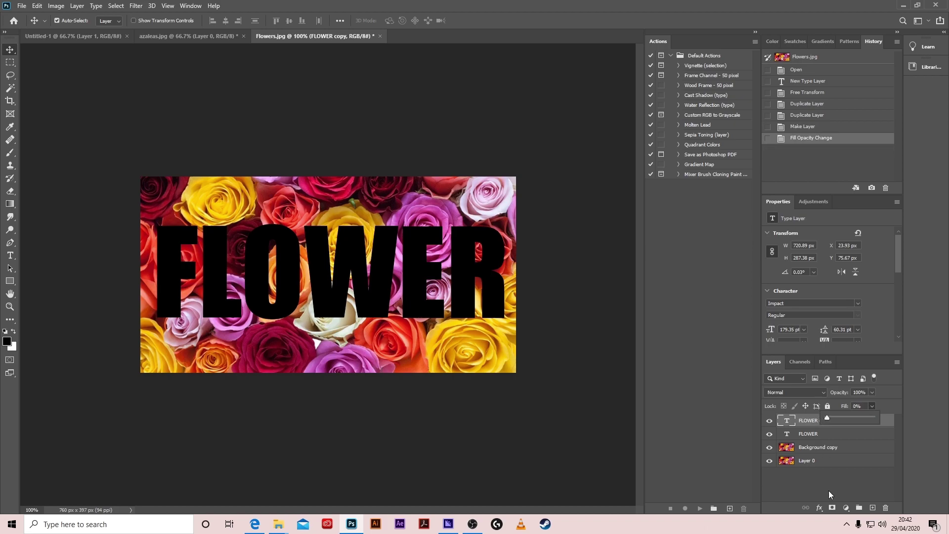
Step: Add a white Outside stroke effect to FLOWER copy
click(819, 509)
click(839, 438)
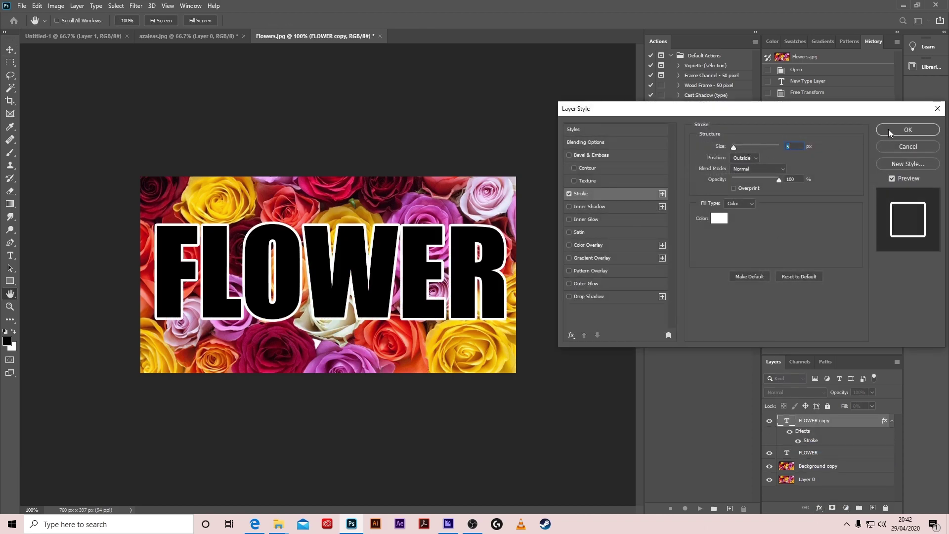
click(889, 129)
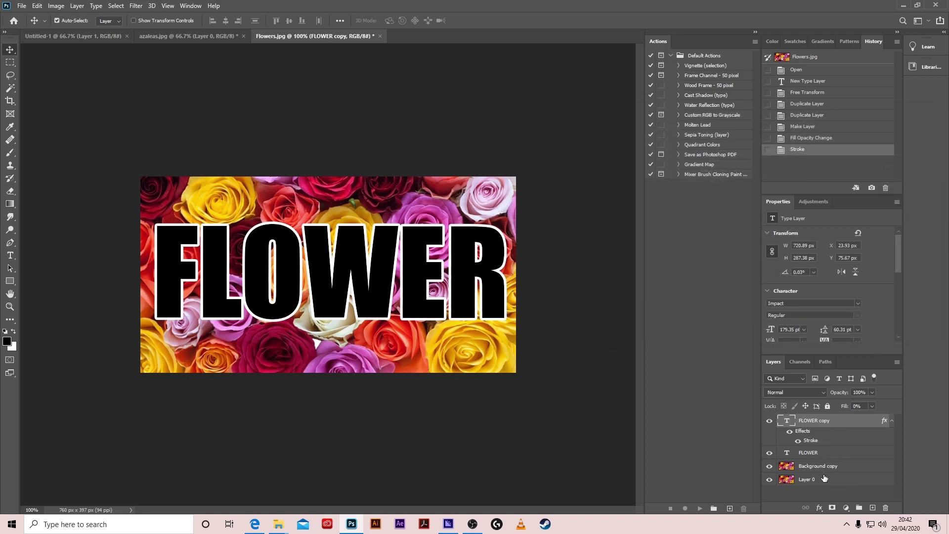
Step: Lower Layer 0's opacity and move Background copy above the FLOWER layer
click(810, 482)
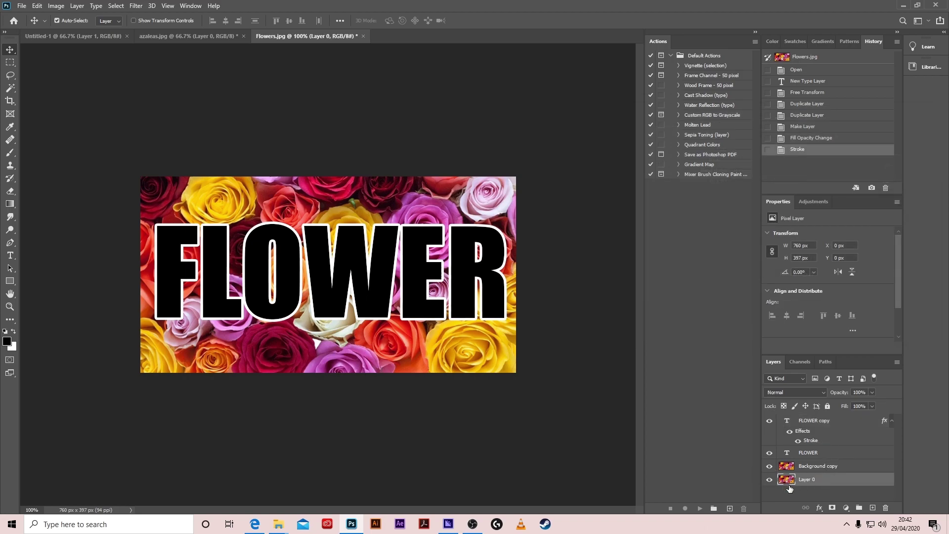
drag(869, 401, 855, 402)
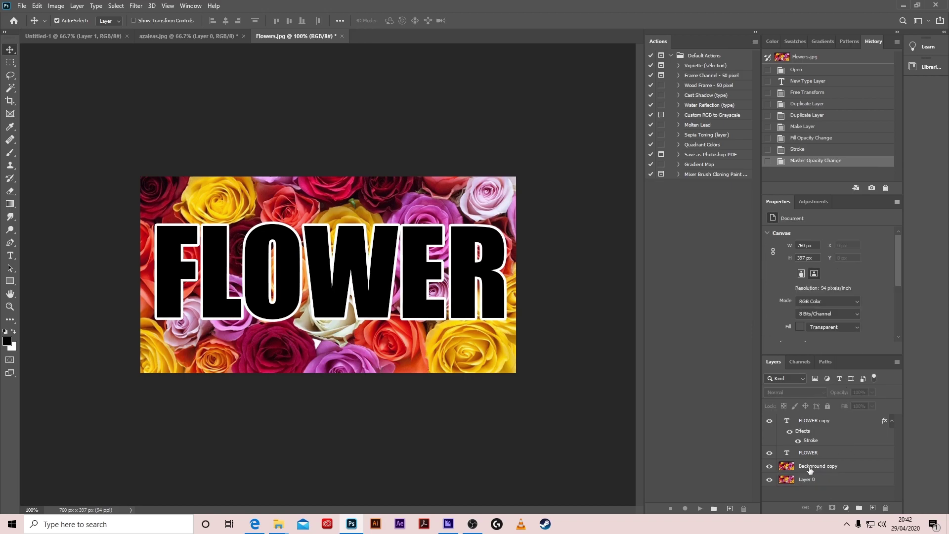
drag(815, 467, 811, 450)
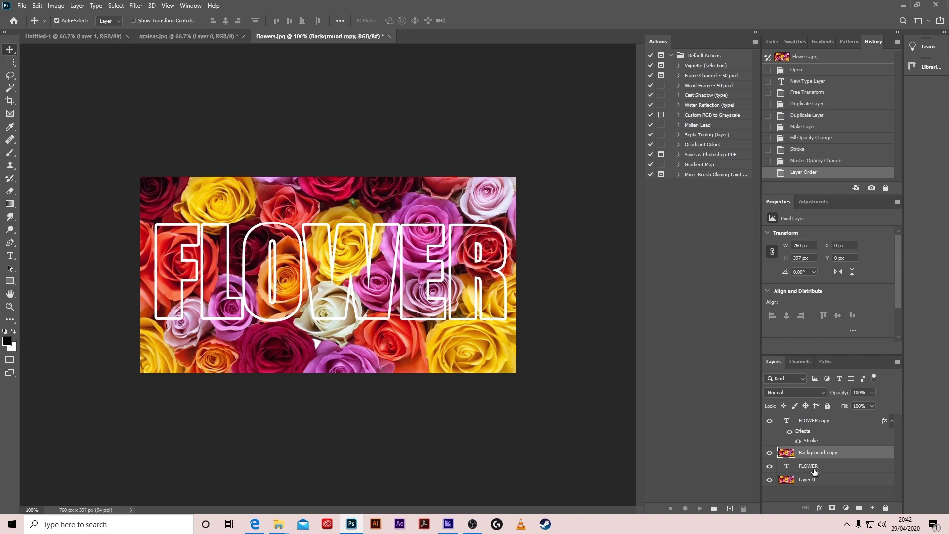
Step: Make Background copy a clipping mask on the FLOWER text, then deselect layers
right_click(821, 460)
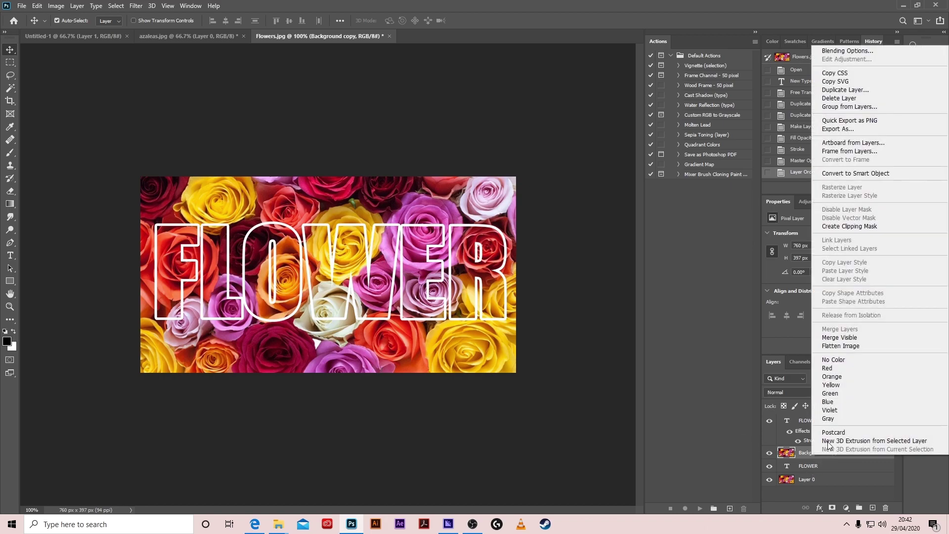
click(838, 230)
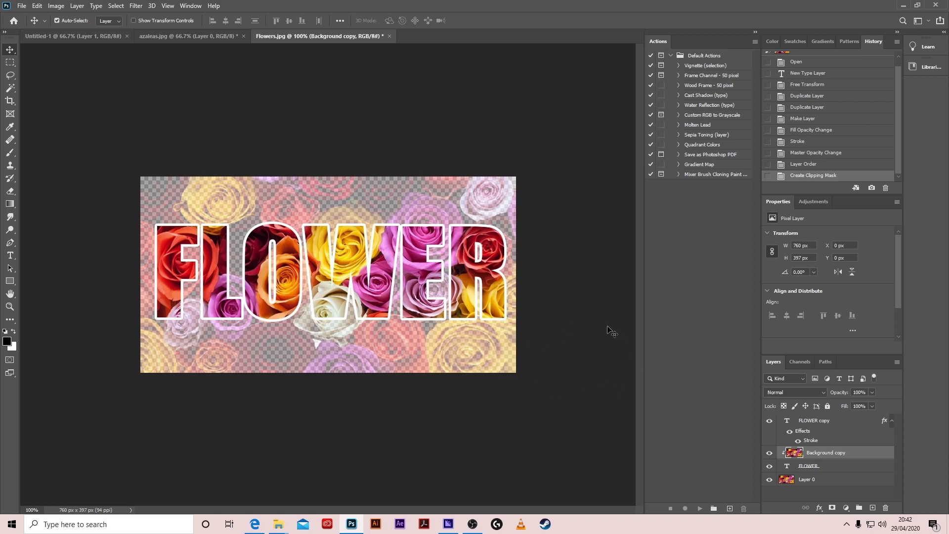
click(634, 364)
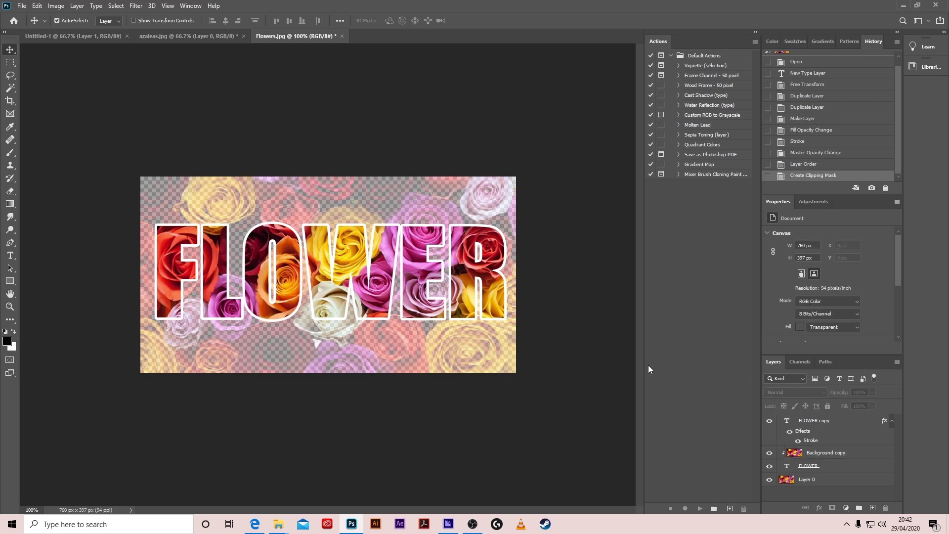
Step: Move FLOWER copy below FLOWER, then select FLOWER with the Lasso tool active
click(808, 422)
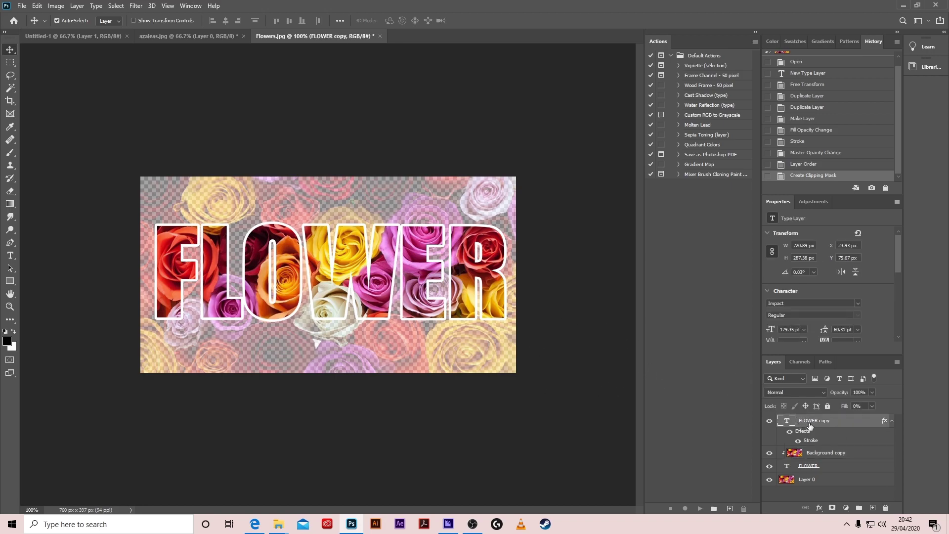
mouse_move(812, 420)
mouse_down()
mouse_move(801, 469)
mouse_move(796, 452)
mouse_up()
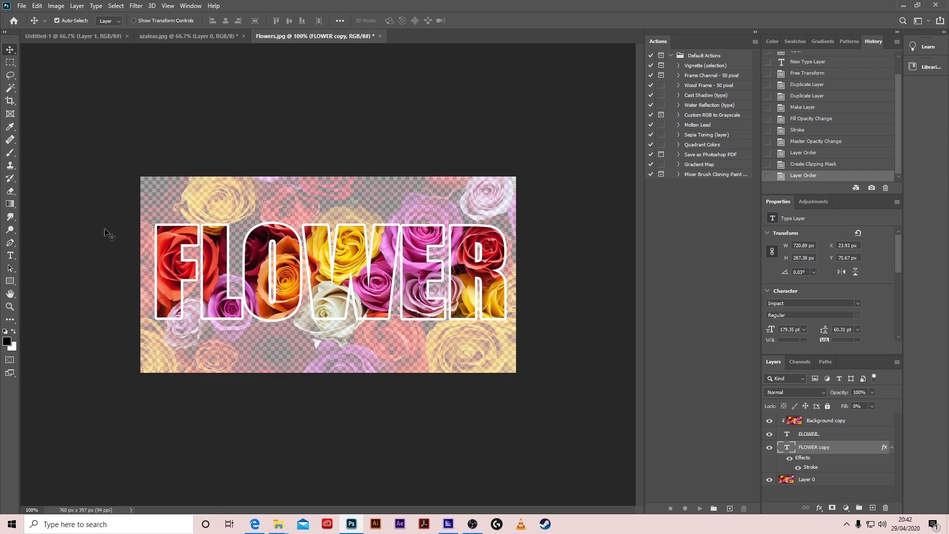
click(593, 381)
click(837, 437)
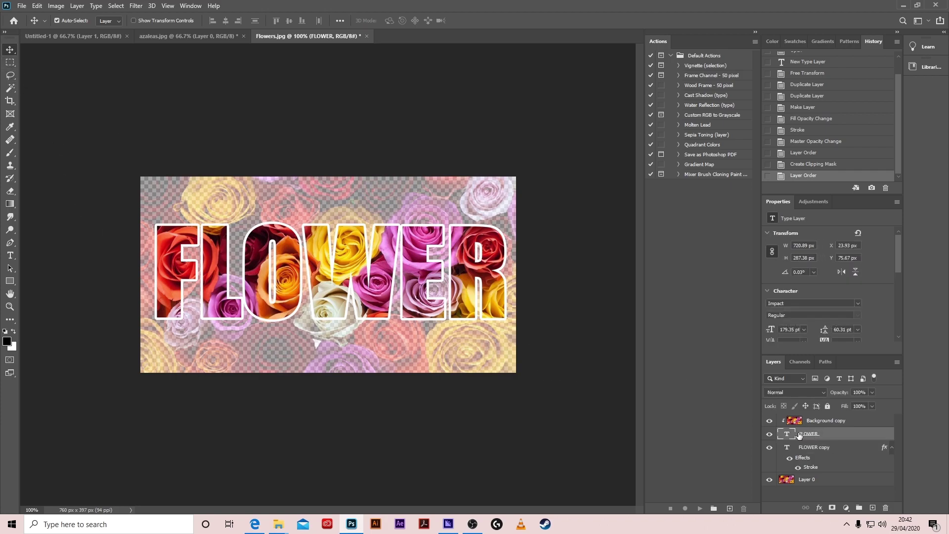
click(11, 75)
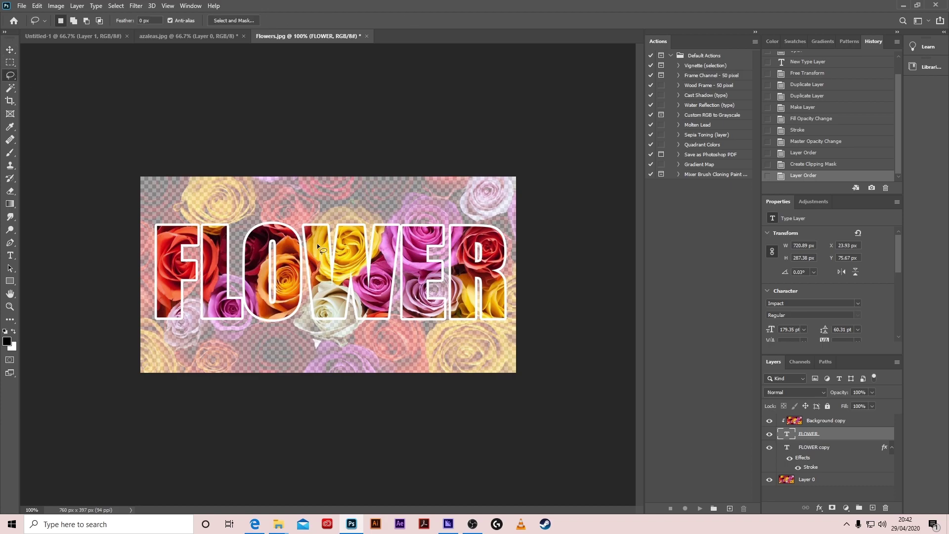
scroll(321, 251, up, 2)
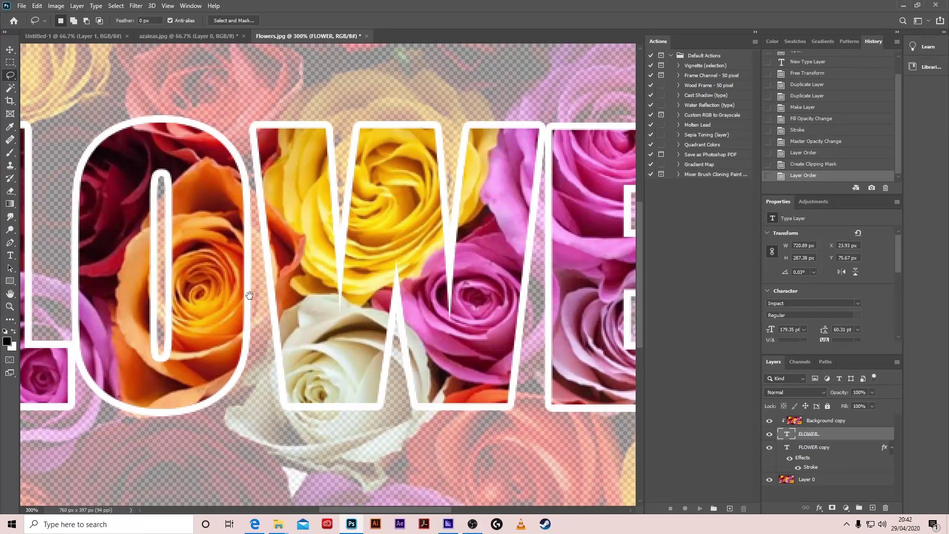
Step: Zoom in on the W and lasso the white rose
drag(317, 244, 259, 204)
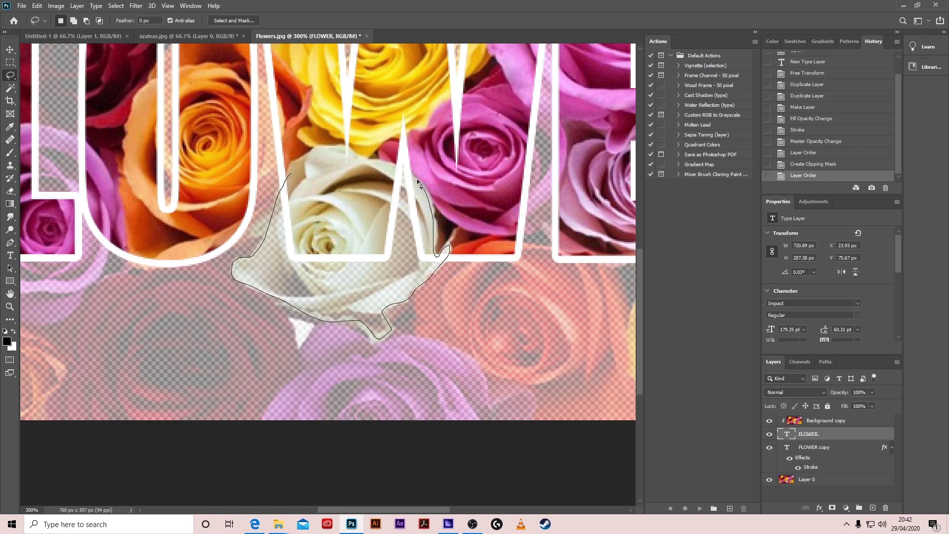
drag(400, 168, 373, 157)
drag(292, 166, 294, 177)
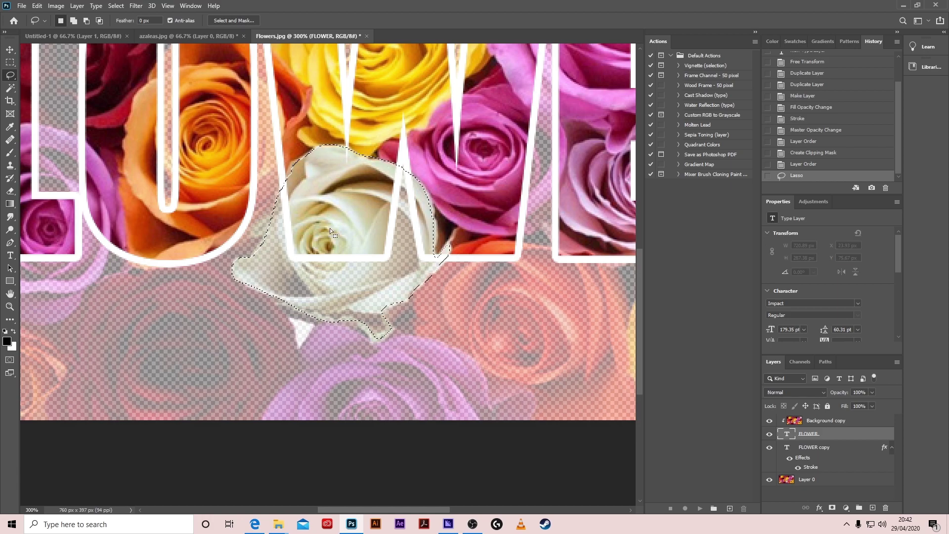
Step: Rasterize the FLOWER layer, brush the white rose in, then deselect
click(10, 152)
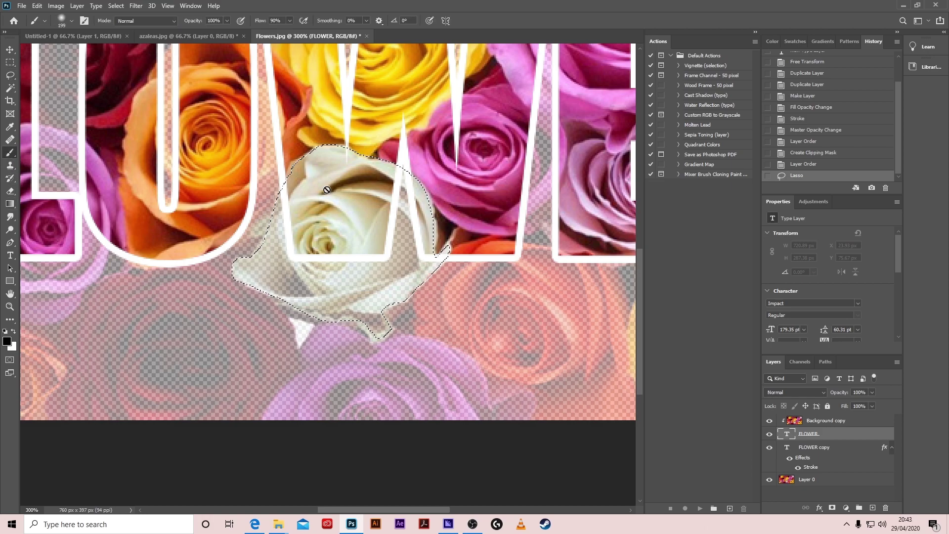
click(306, 176)
click(449, 202)
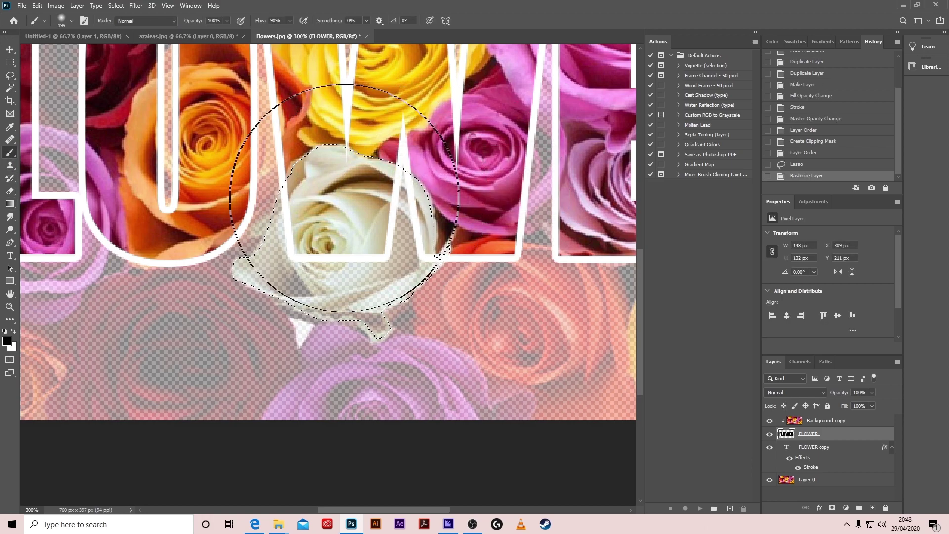
drag(319, 211, 275, 340)
drag(246, 152, 350, 329)
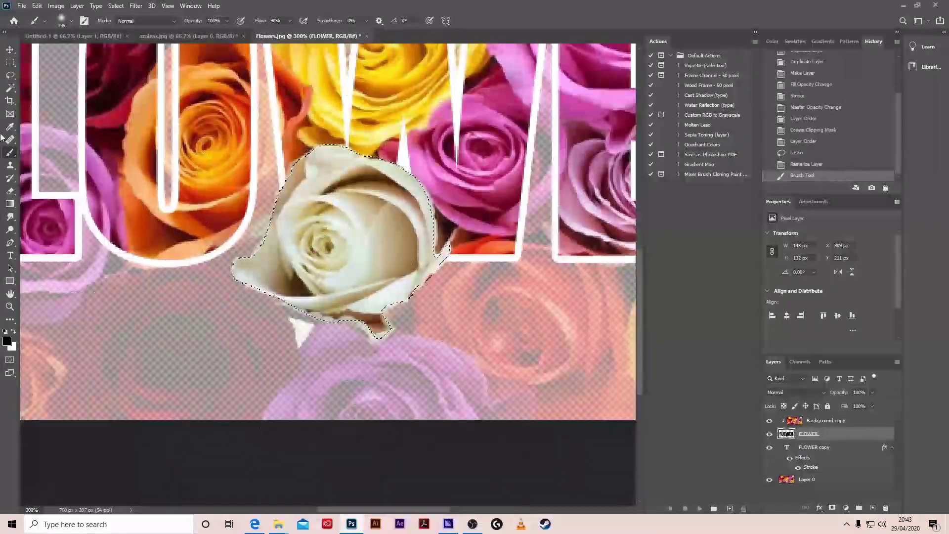
click(10, 62)
click(509, 221)
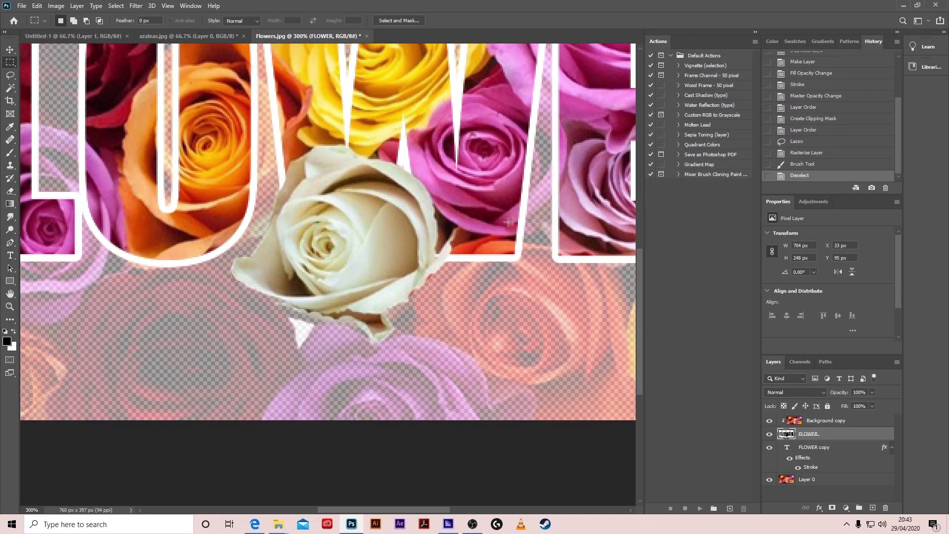
Step: Bring the VER letters into view and lasso the pink rose above the E
key(ctrl+minus)
key(ctrl+minus)
key(ctrl+minus)
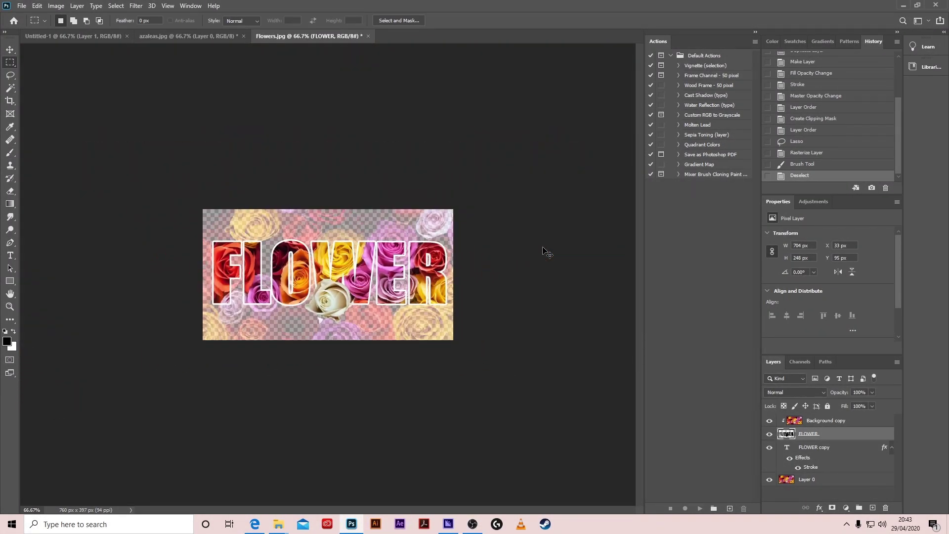
key(ctrl+plus)
key(ctrl+plus)
key(ctrl+plus)
key(ctrl+minus)
key(ctrl+minus)
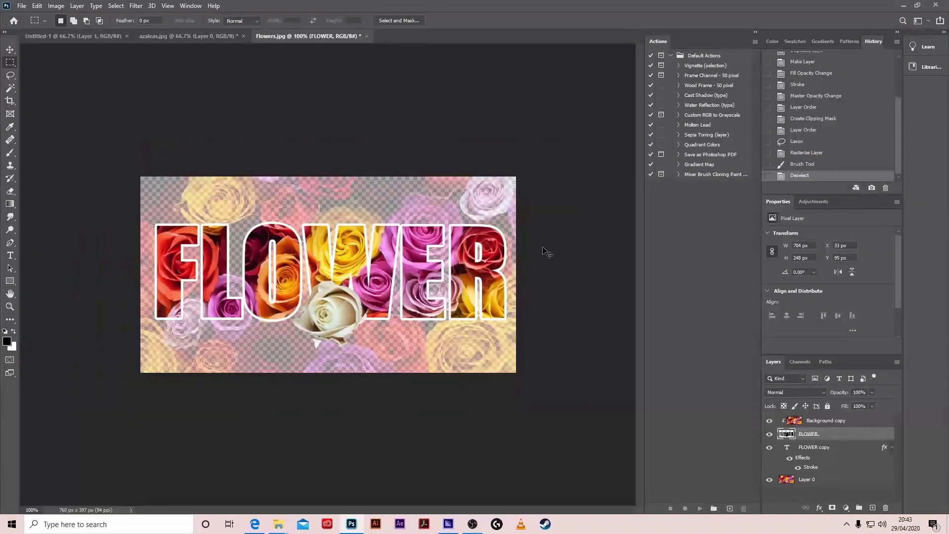
key(ctrl+plus)
drag(543, 247, 517, 226)
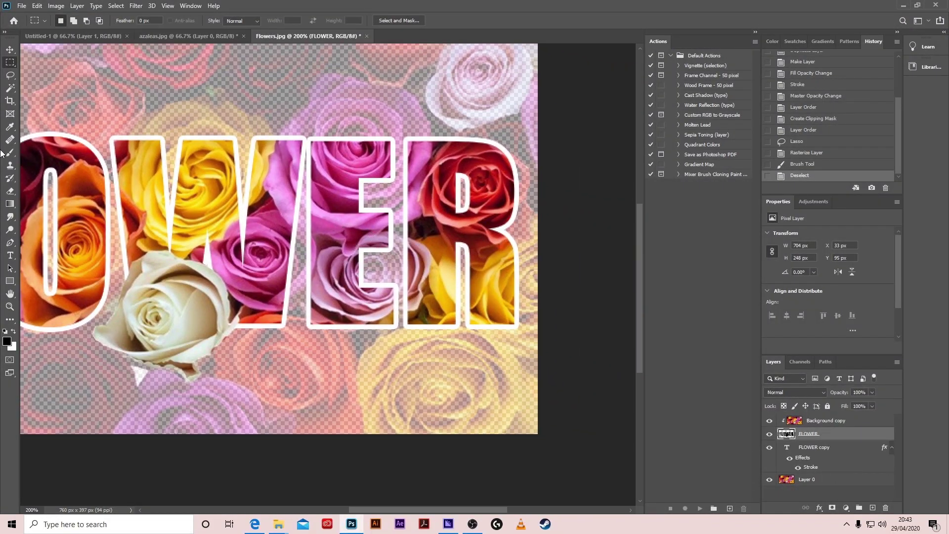
key(l)
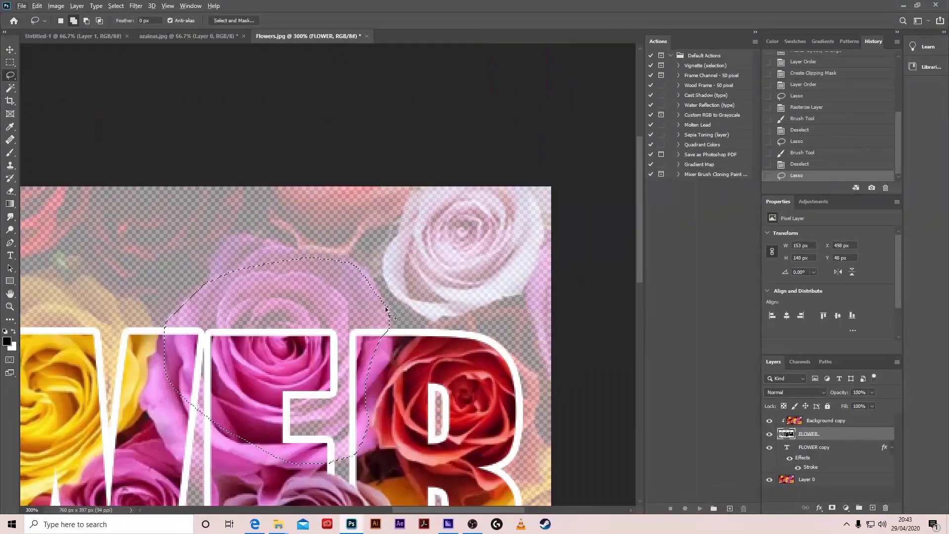
drag(215, 311, 367, 316)
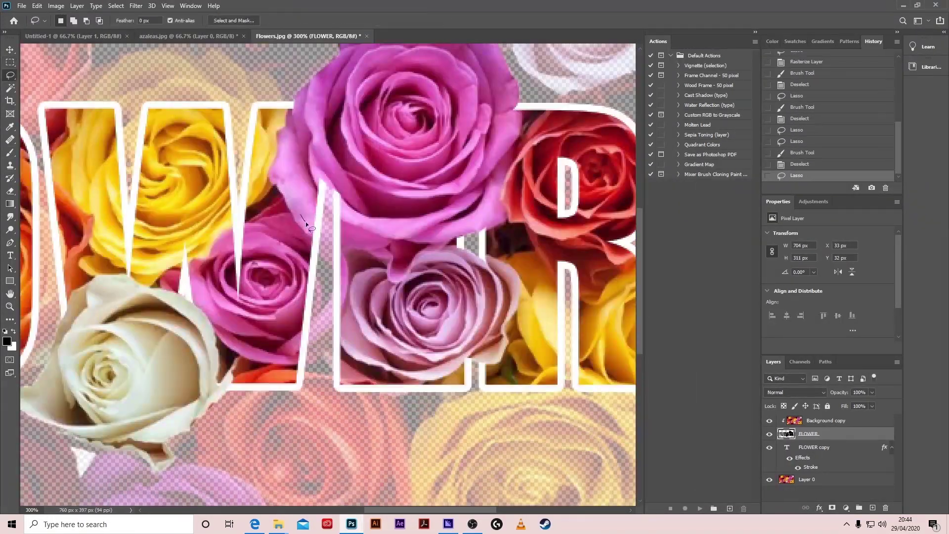